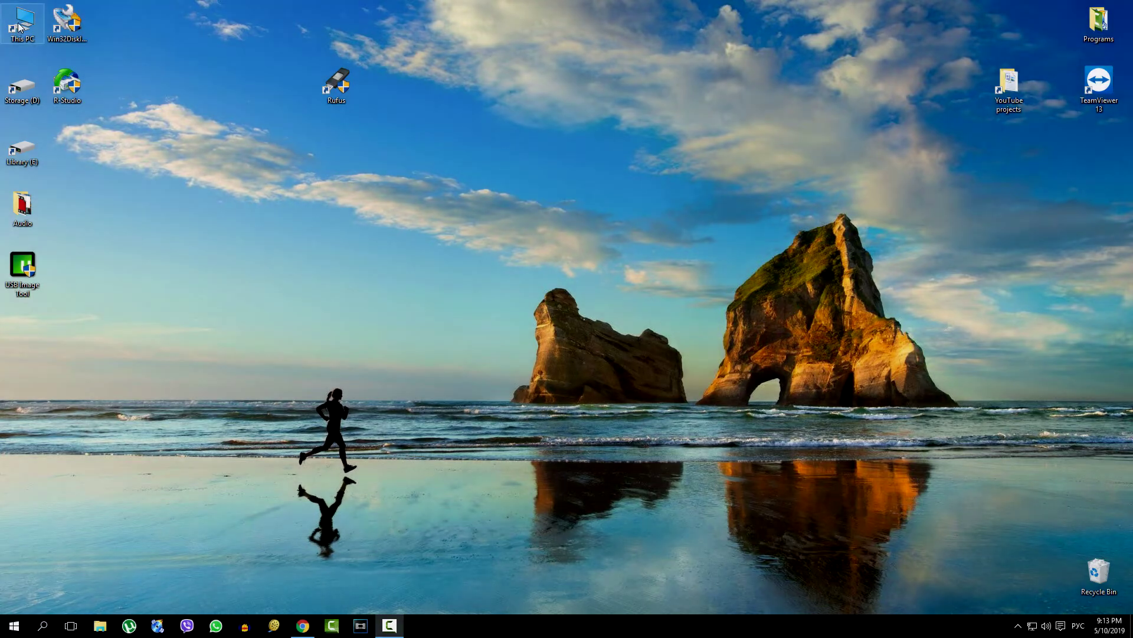
Step: Open This PC and select USB Drive (F:), showing 213 MB free of 970 MB
double_click(20, 27)
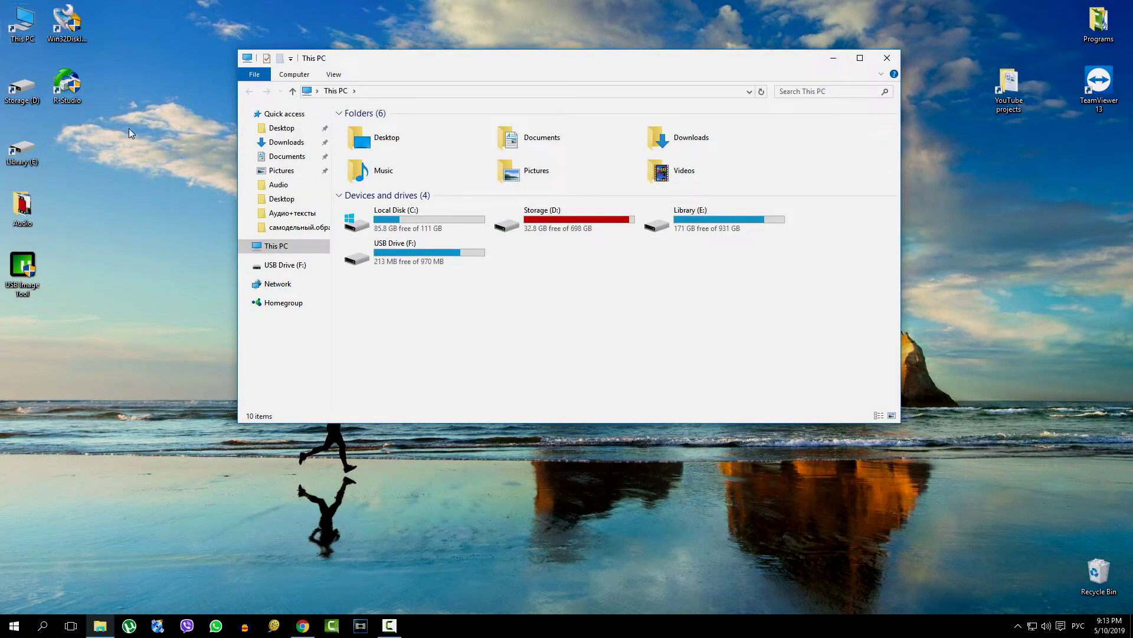
left_click(430, 262)
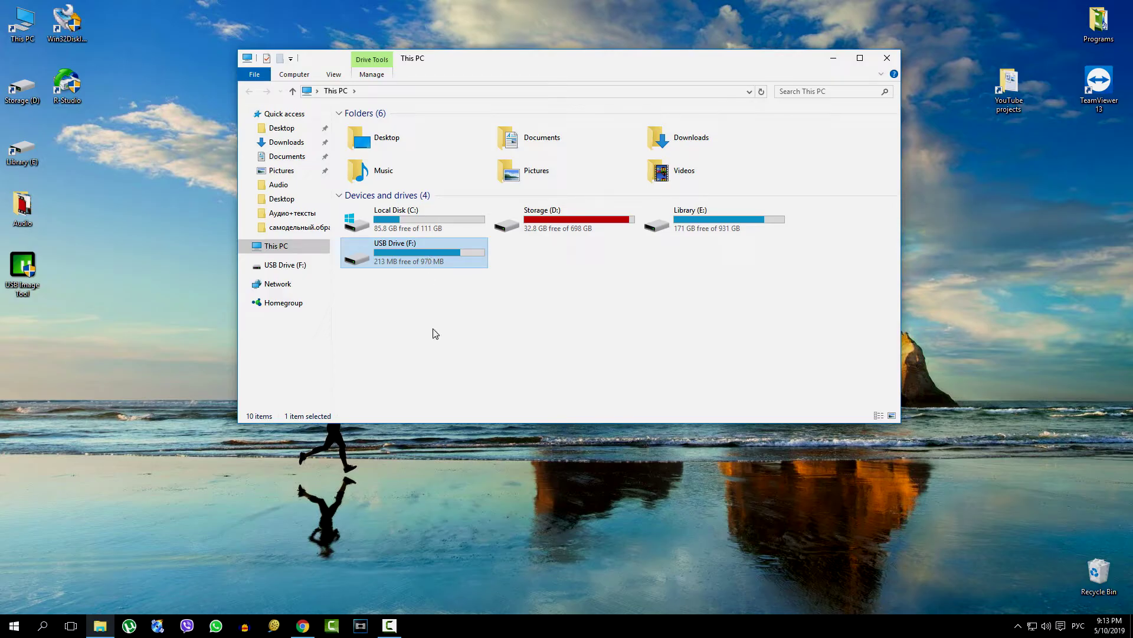
left_click(406, 314)
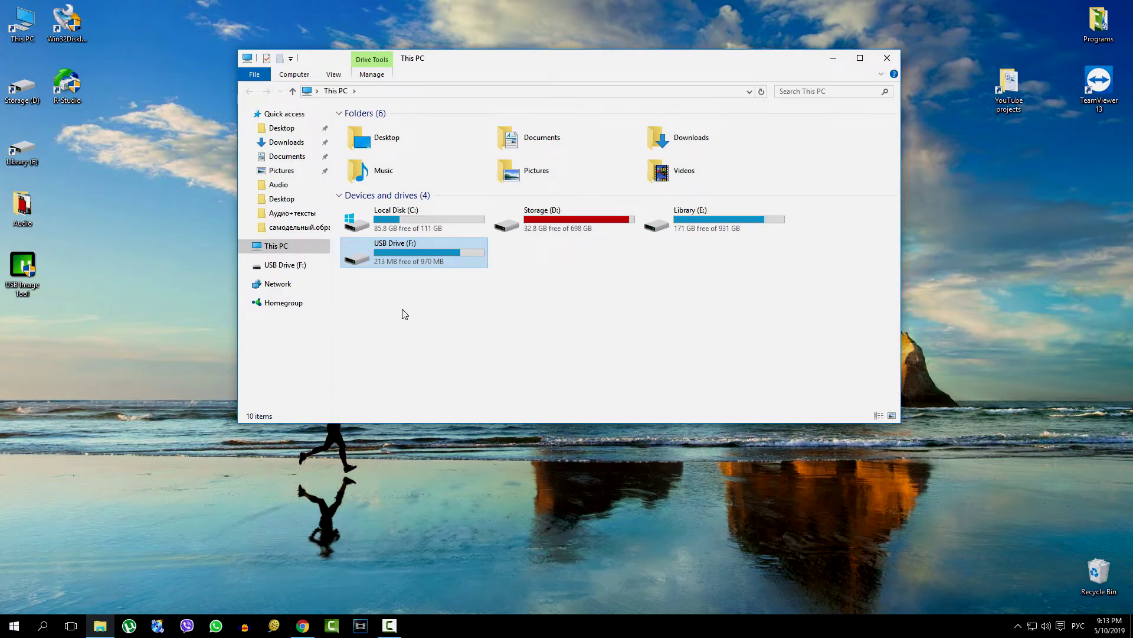
left_click(416, 267)
Step: Quick-format USB Drive (F:) as FAT, confirming the erase warning and the completion message
right_click(416, 247)
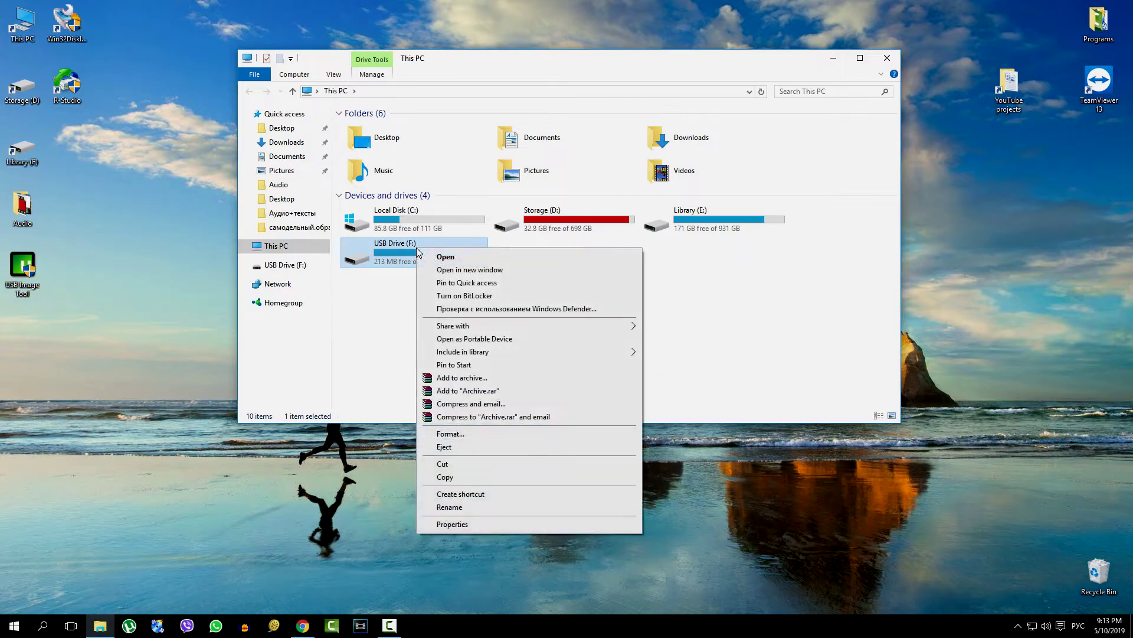
left_click(455, 433)
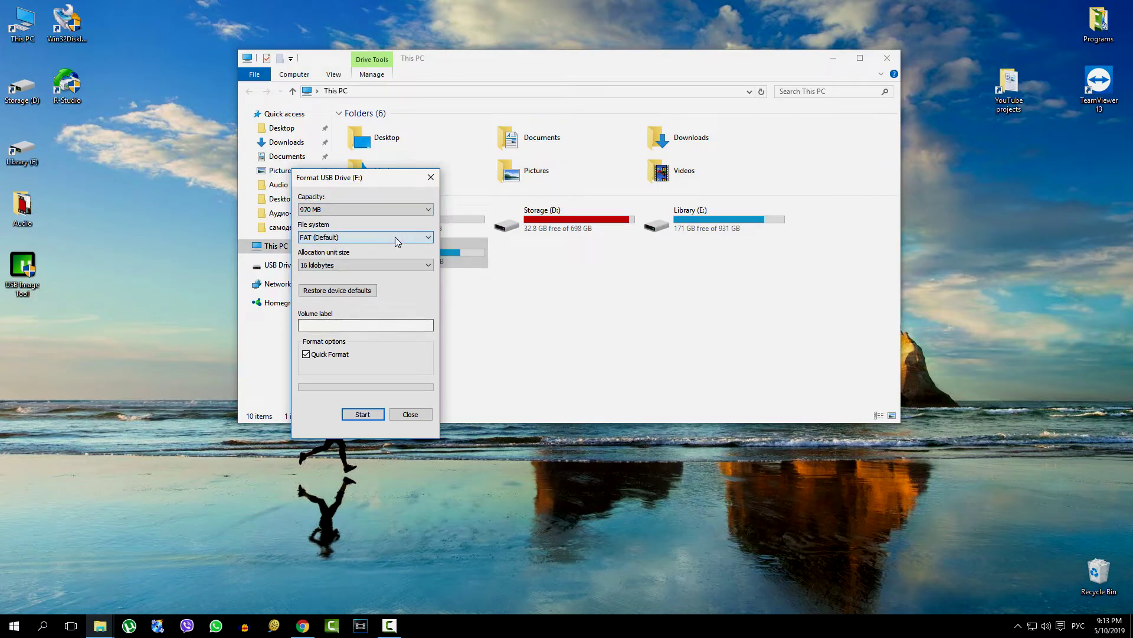
left_click(305, 356)
left_click(306, 355)
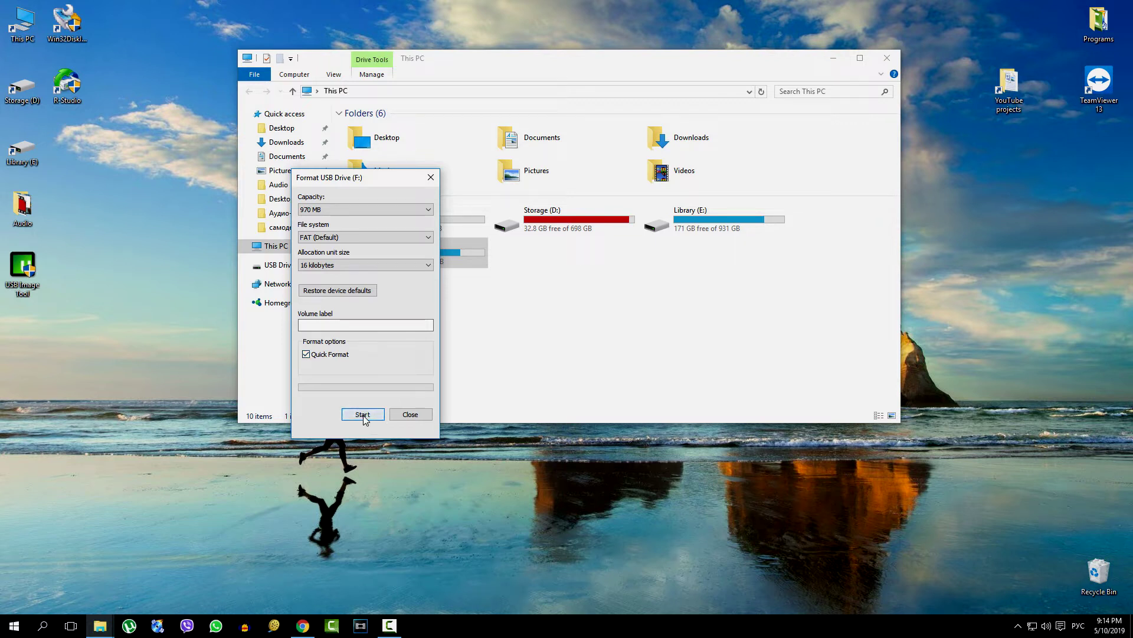
left_click(363, 414)
left_click(593, 314)
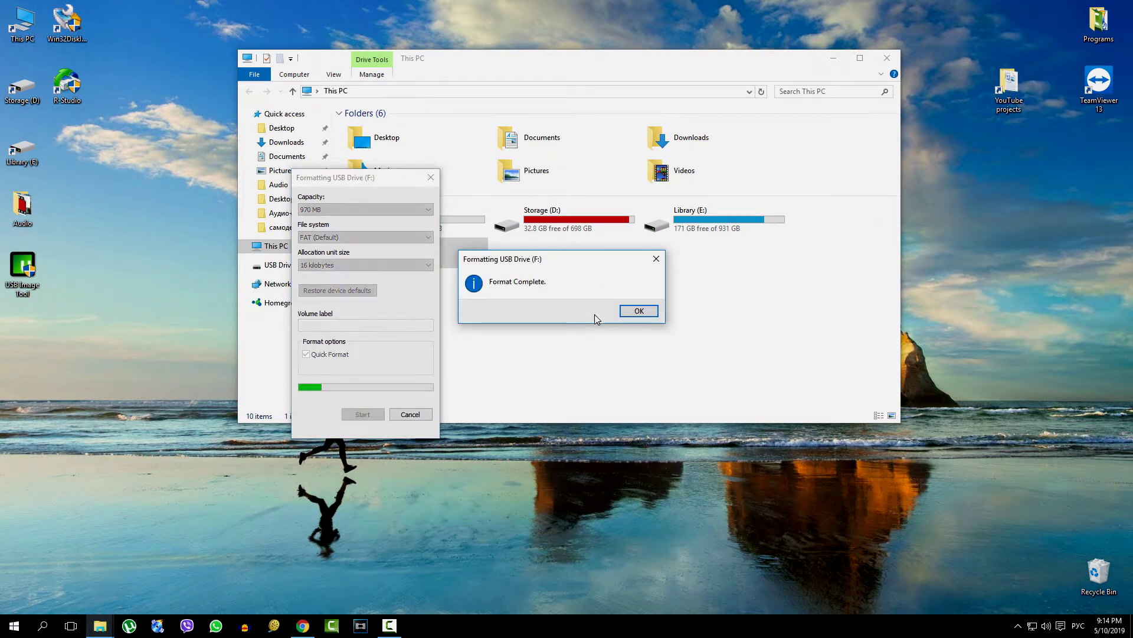
left_click(639, 311)
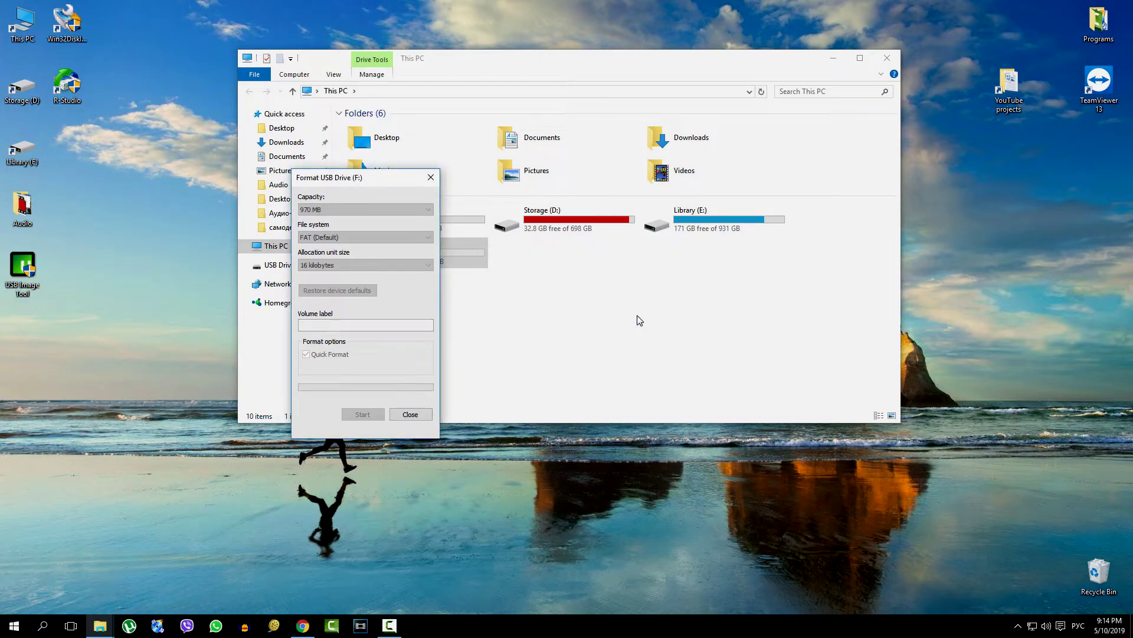
left_click(415, 415)
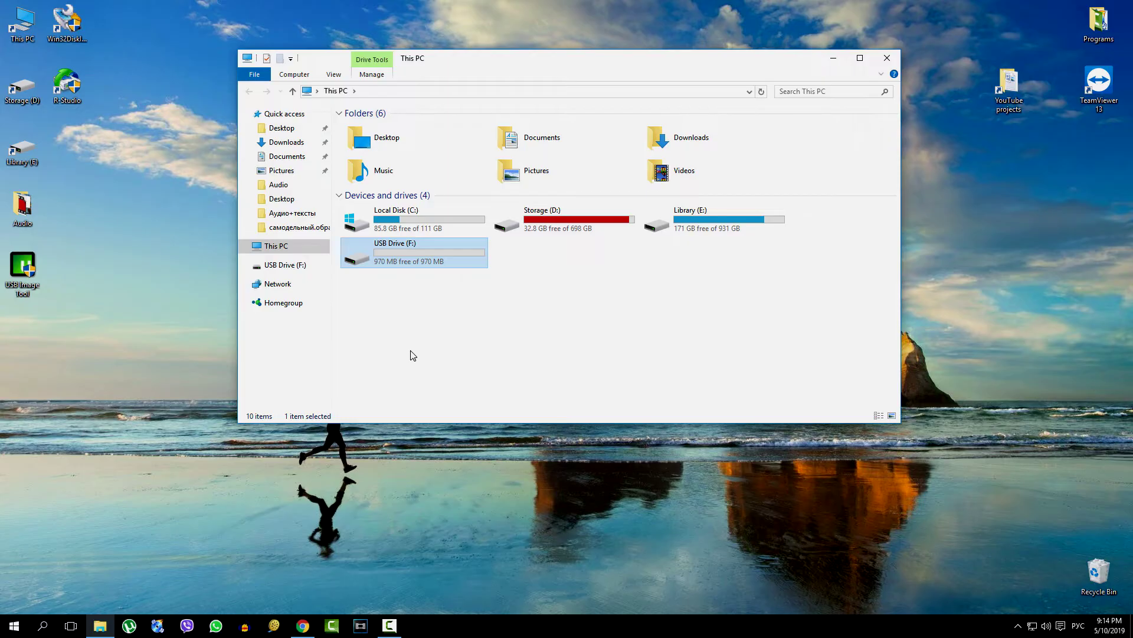
Step: Launch Computer Management via This PC's Manage option and switch to Disk Management
right_click(284, 251)
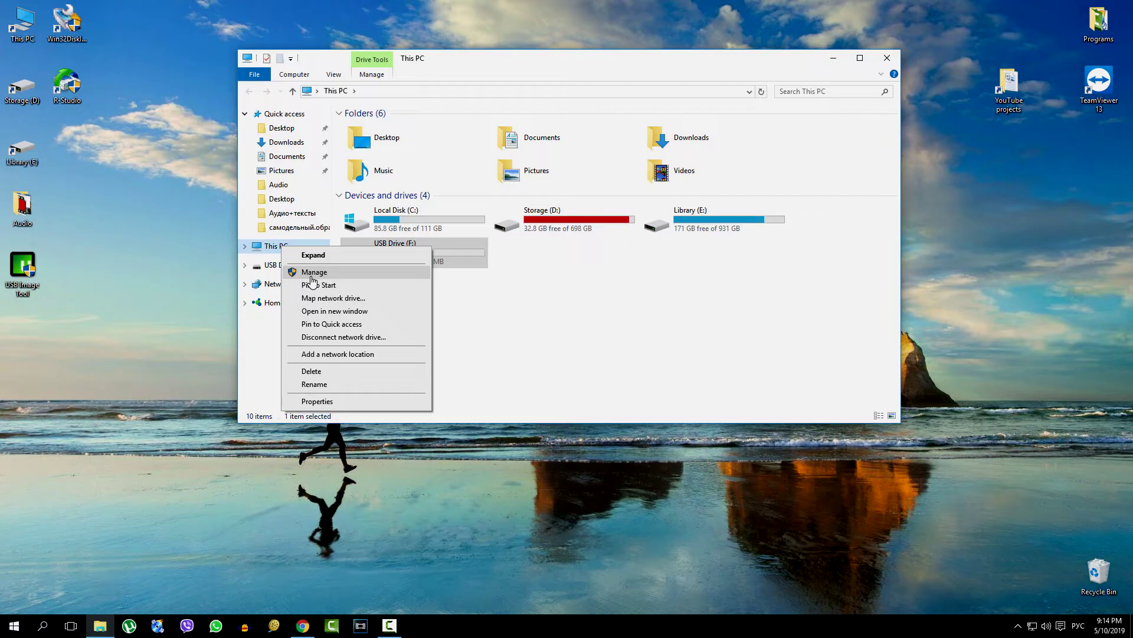
left_click(312, 274)
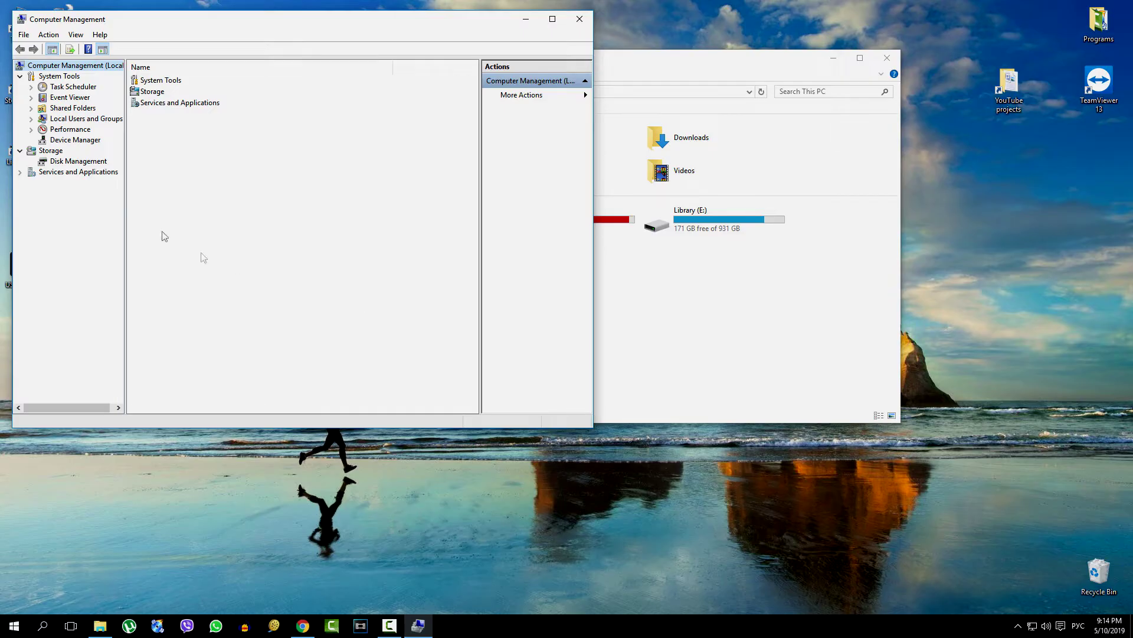
left_click(91, 163)
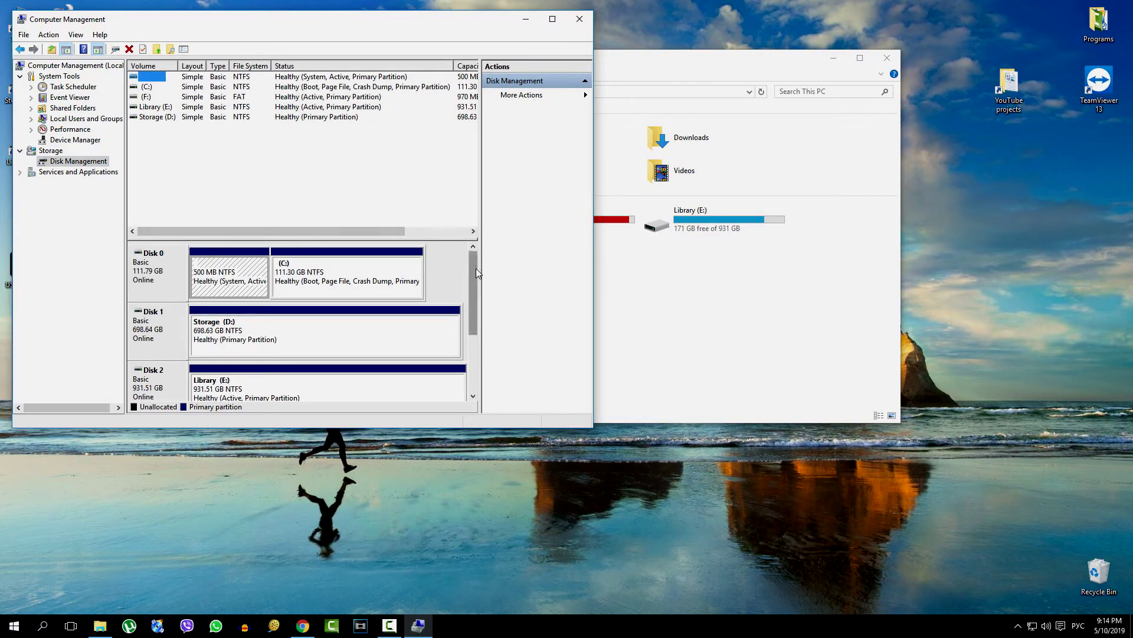
Step: Inspect removable Disk 3: its 970 MB FAT (F:) partition and 13.37 GB unallocated space
left_click_drag(476, 268, 465, 340)
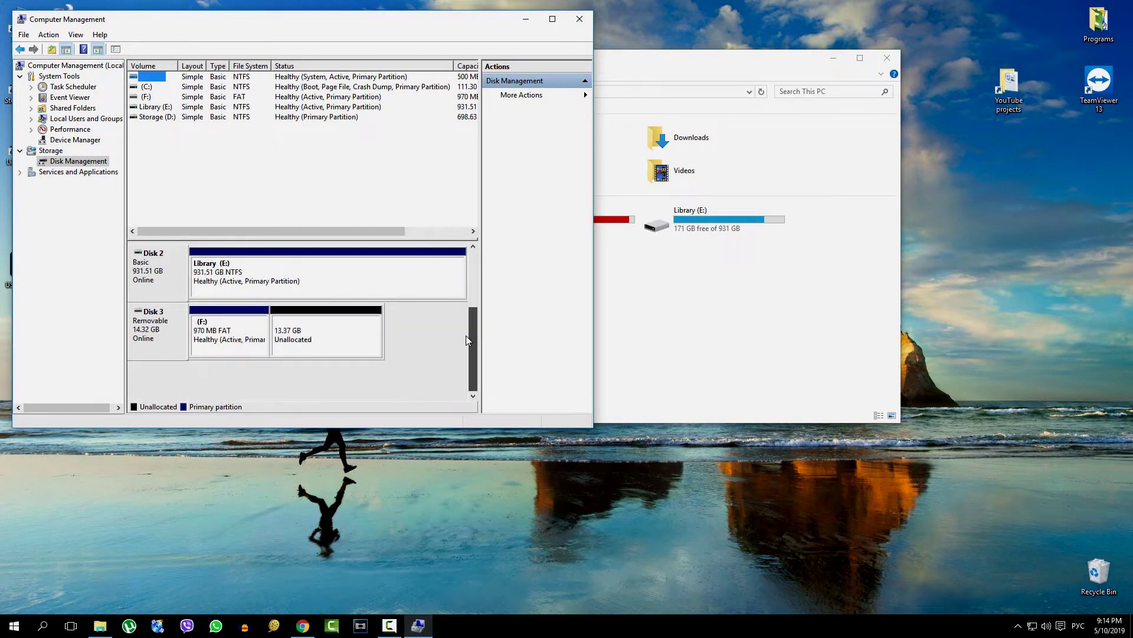
left_click(157, 347)
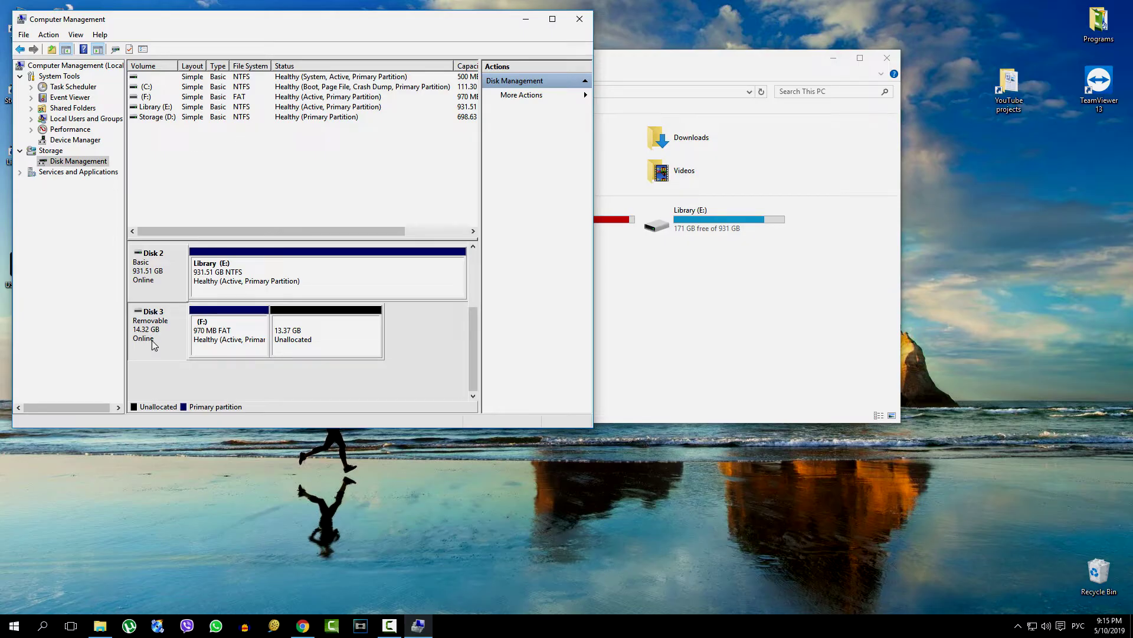
left_click(233, 349)
left_click(298, 352)
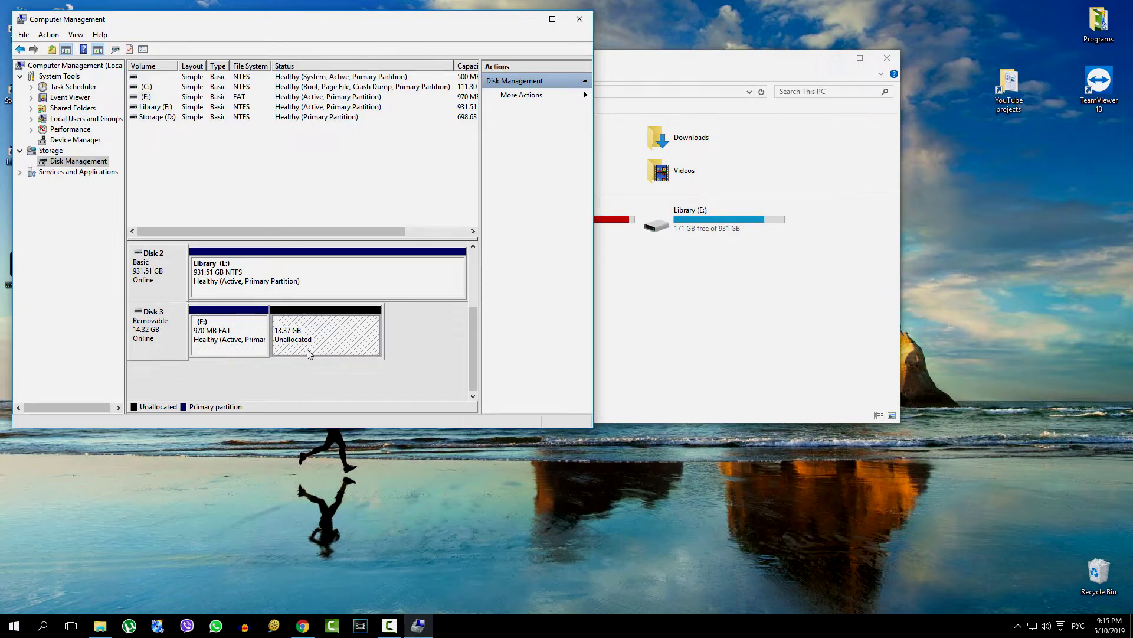
left_click(234, 353)
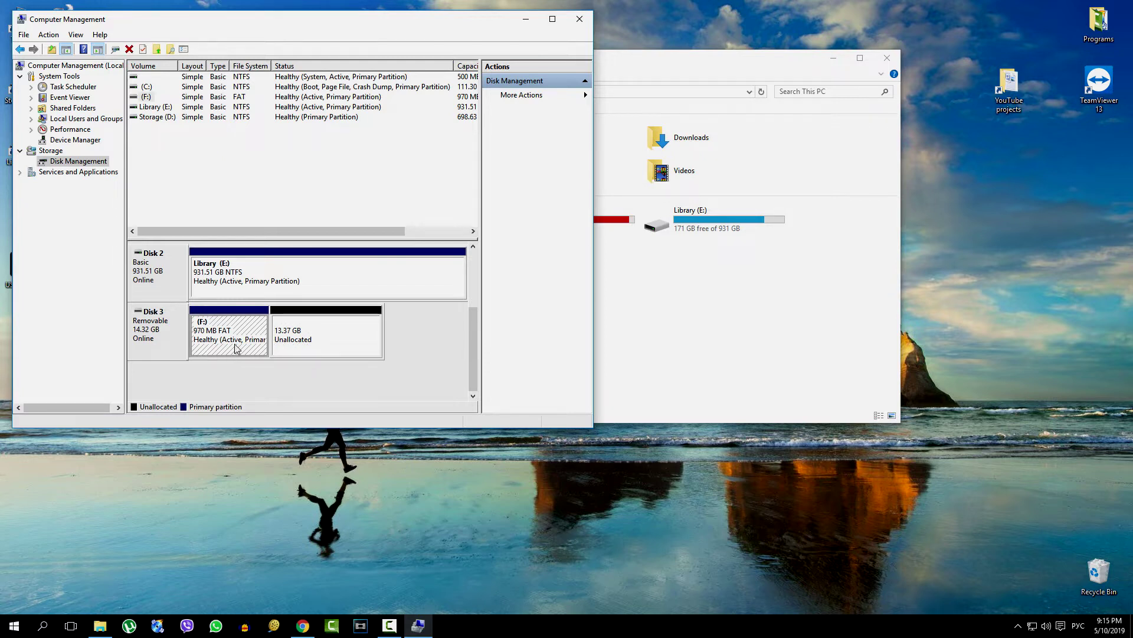
left_click(331, 348)
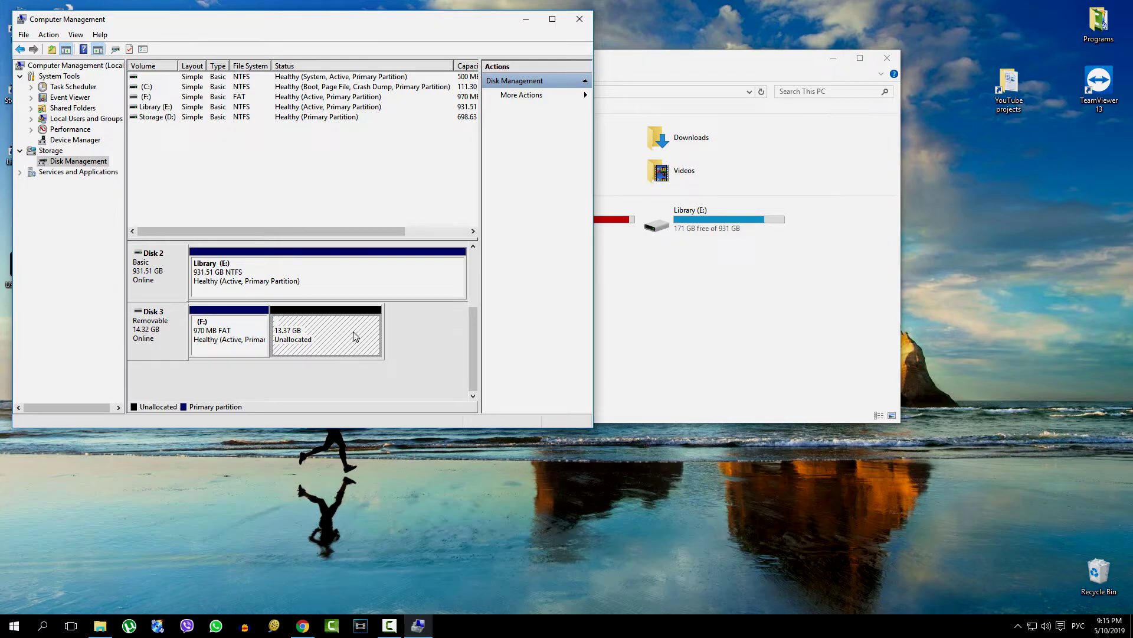
left_click(242, 352)
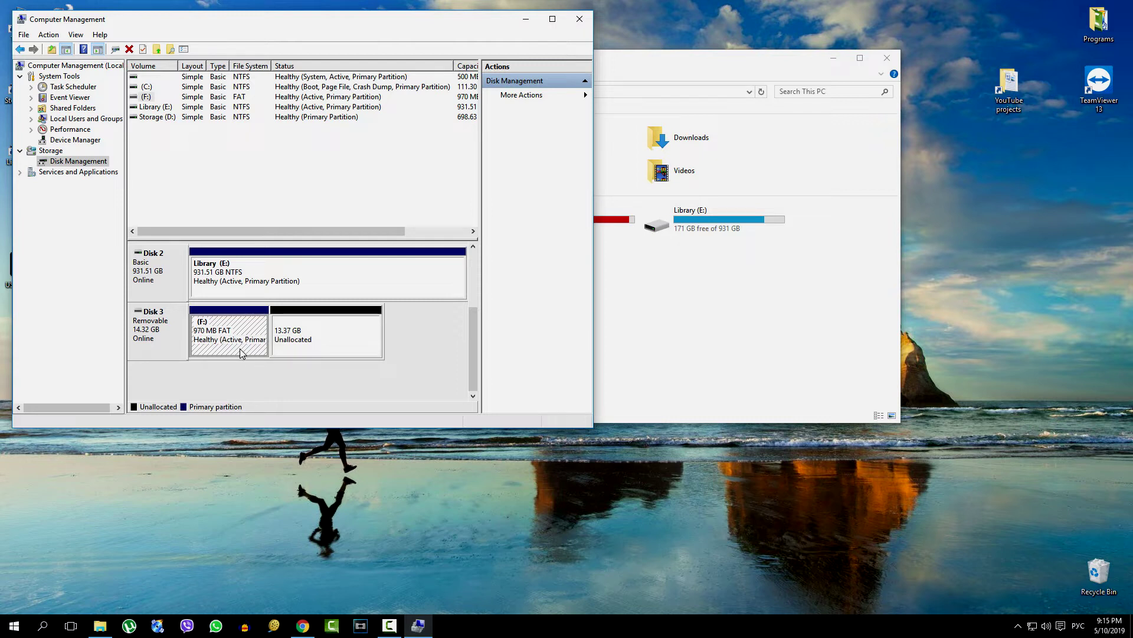
Step: Dismiss the (F:) partition menu, then close Computer Management and the This PC window
right_click(240, 353)
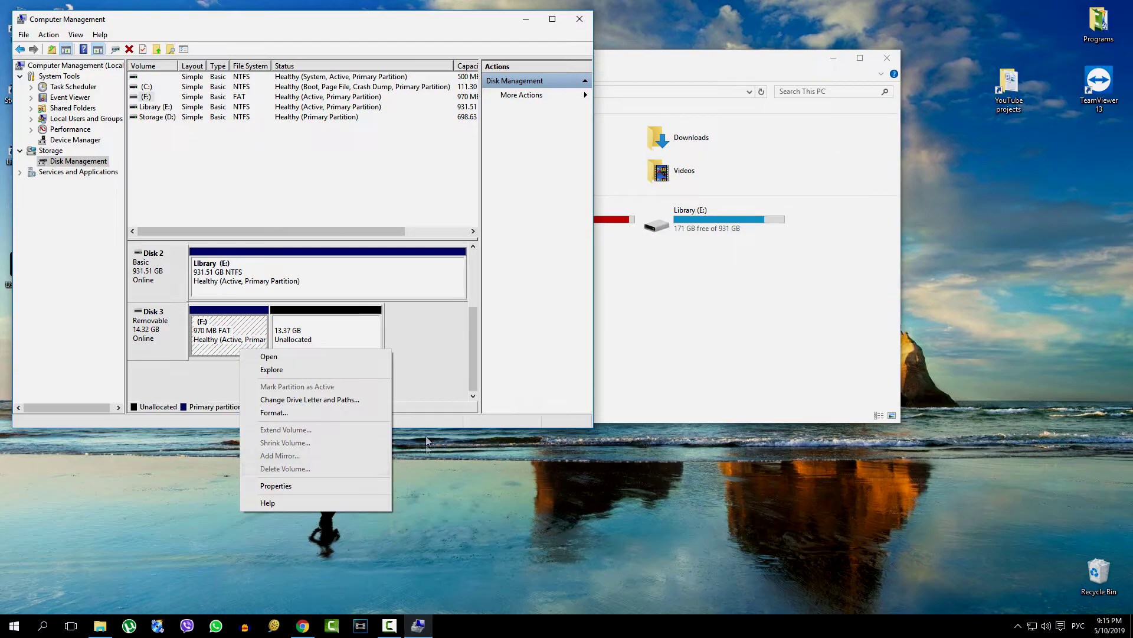
left_click(436, 385)
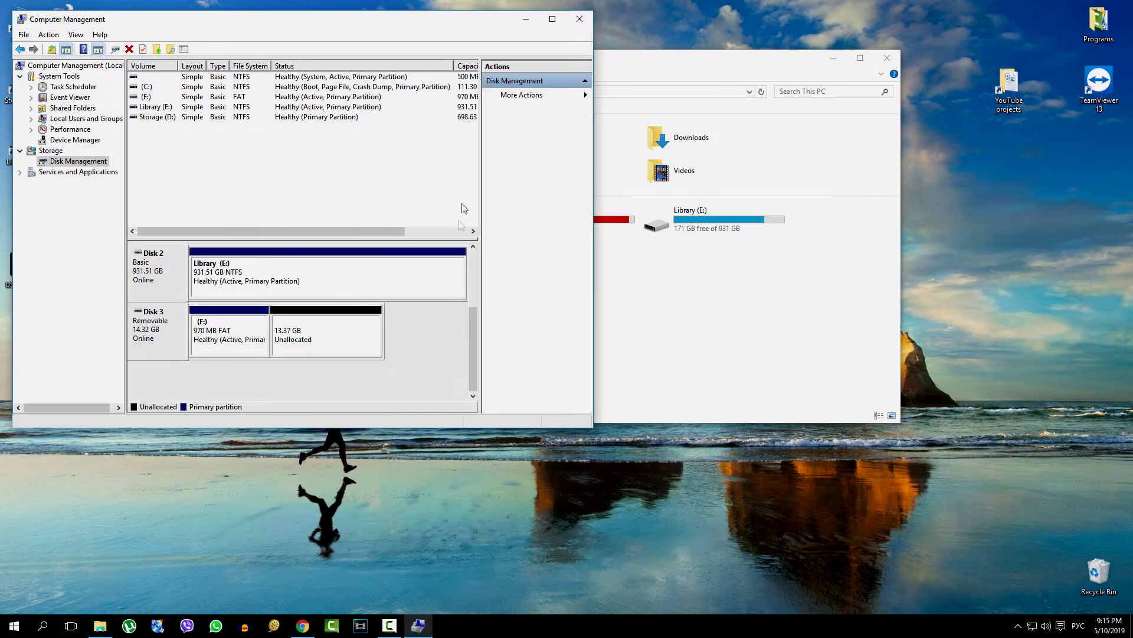
left_click(580, 19)
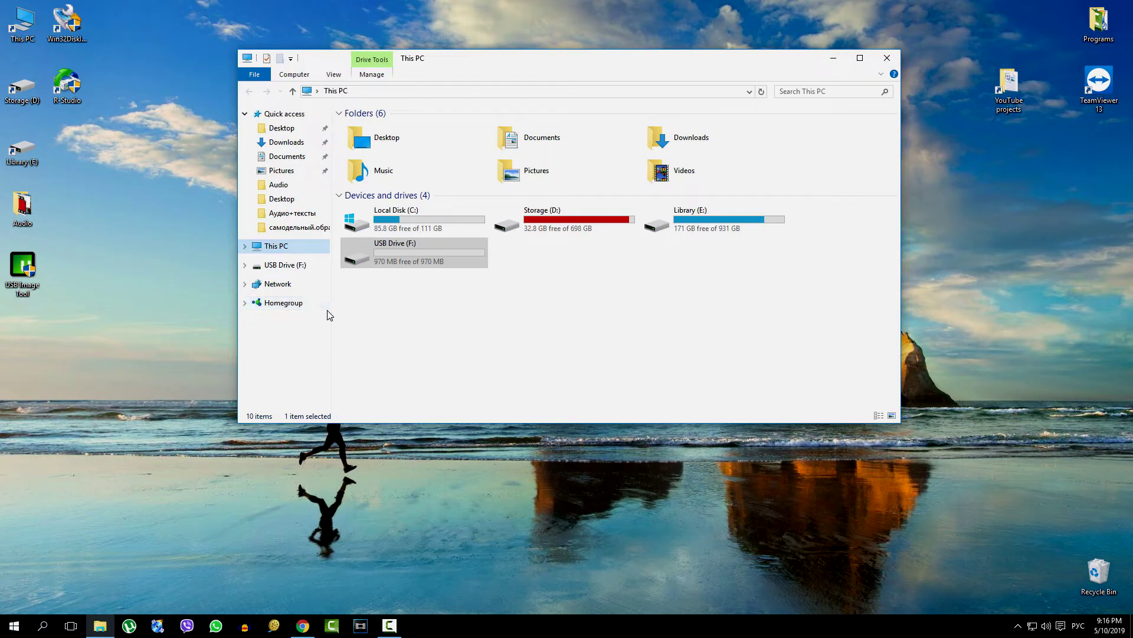
left_click(886, 59)
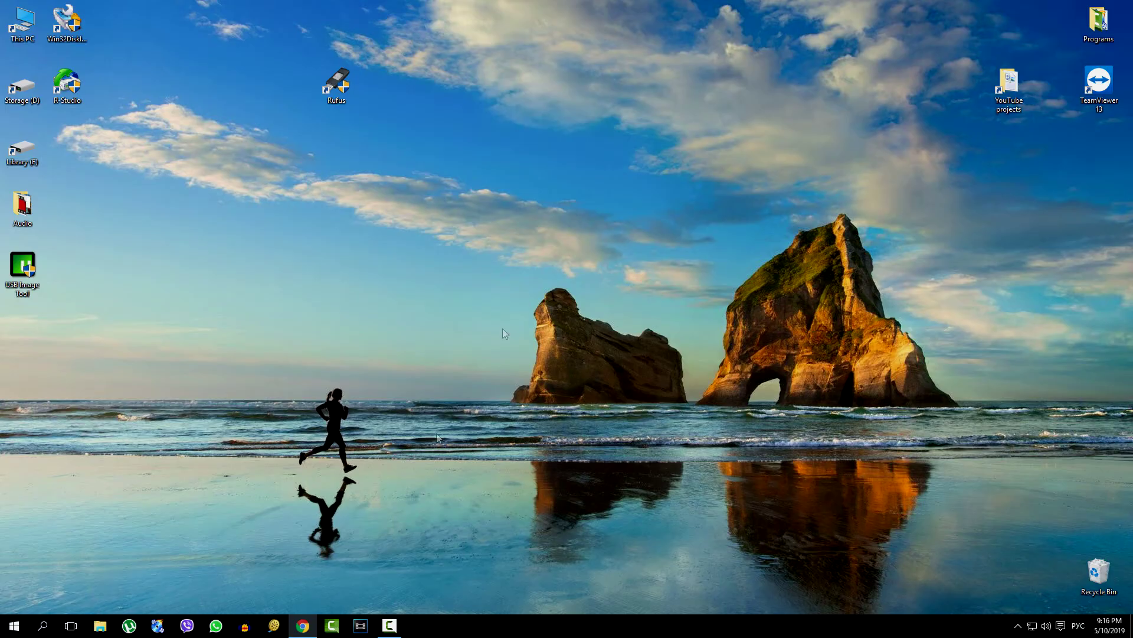
Step: Download HPUSBDisk.exe (HP USB Disk Storage Format Tool 2.2.3) from FileHippo, then close Chrome
left_click(305, 628)
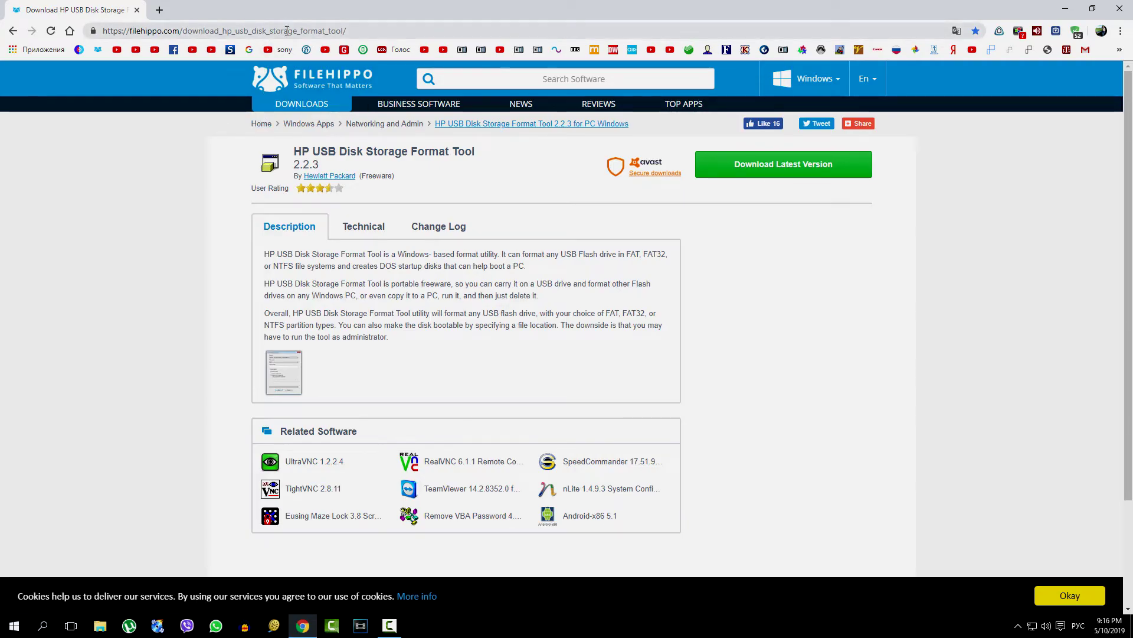
left_click(287, 30)
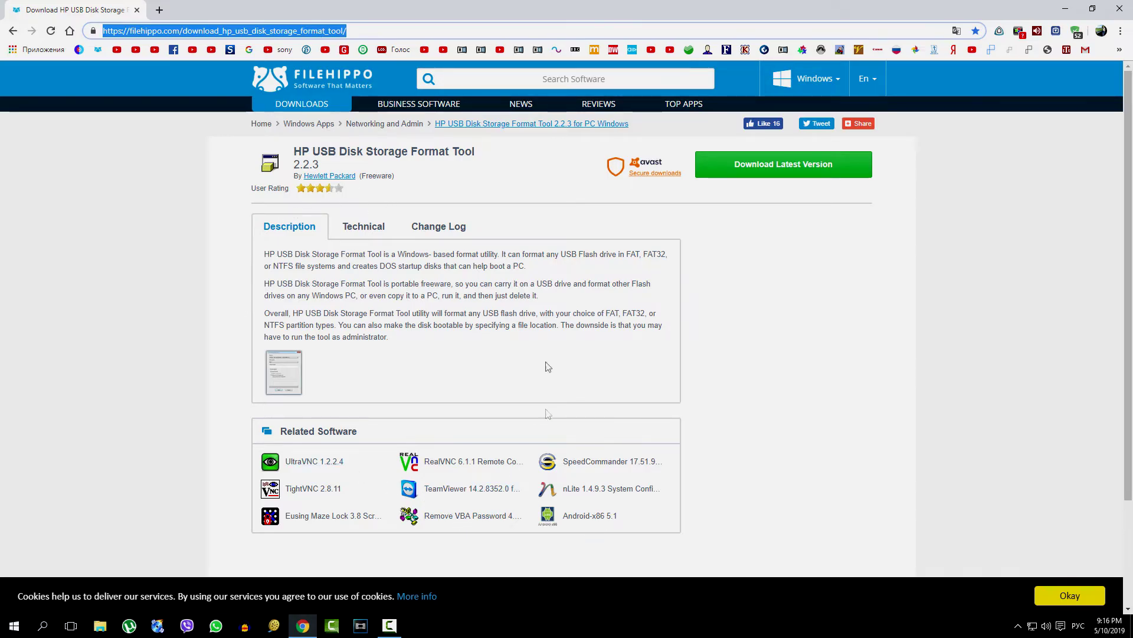
left_click(371, 286)
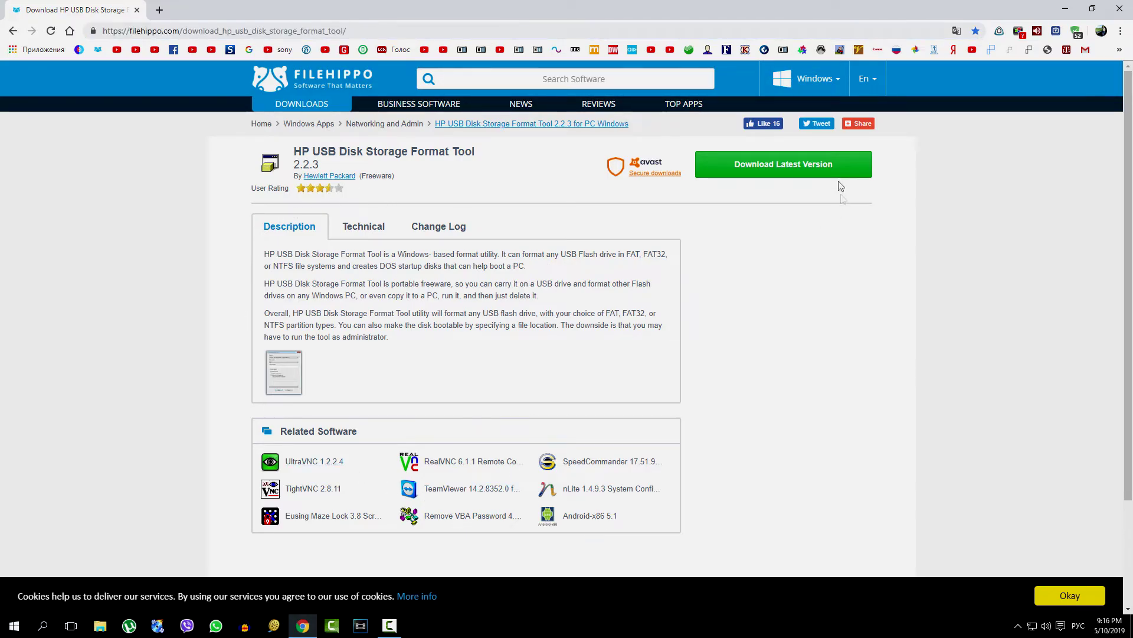
left_click(800, 174)
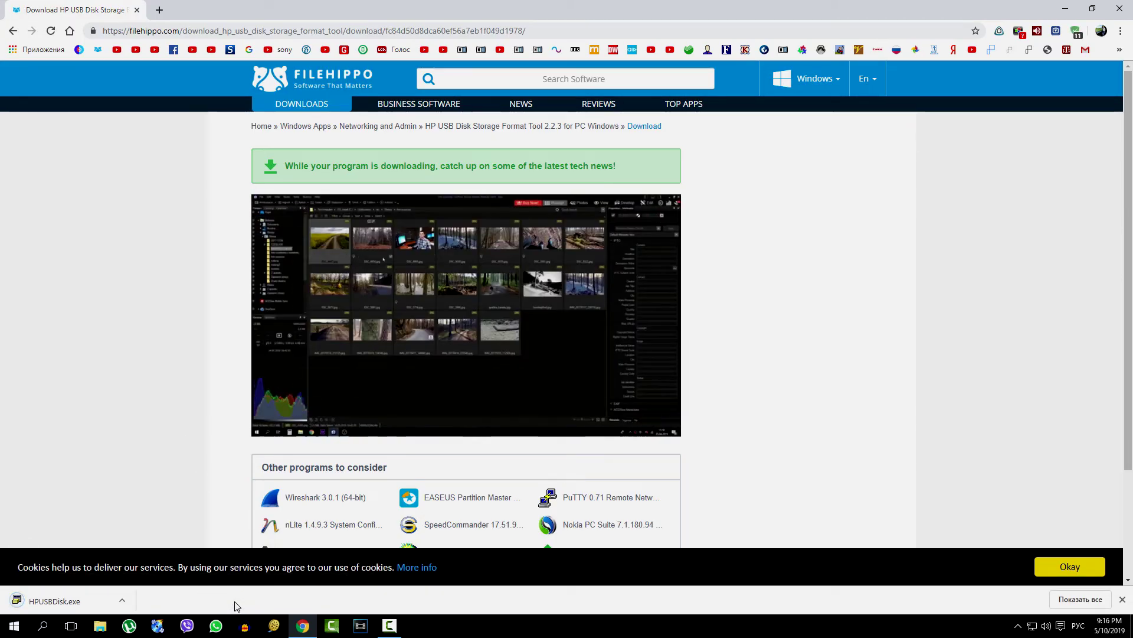
left_click(1119, 10)
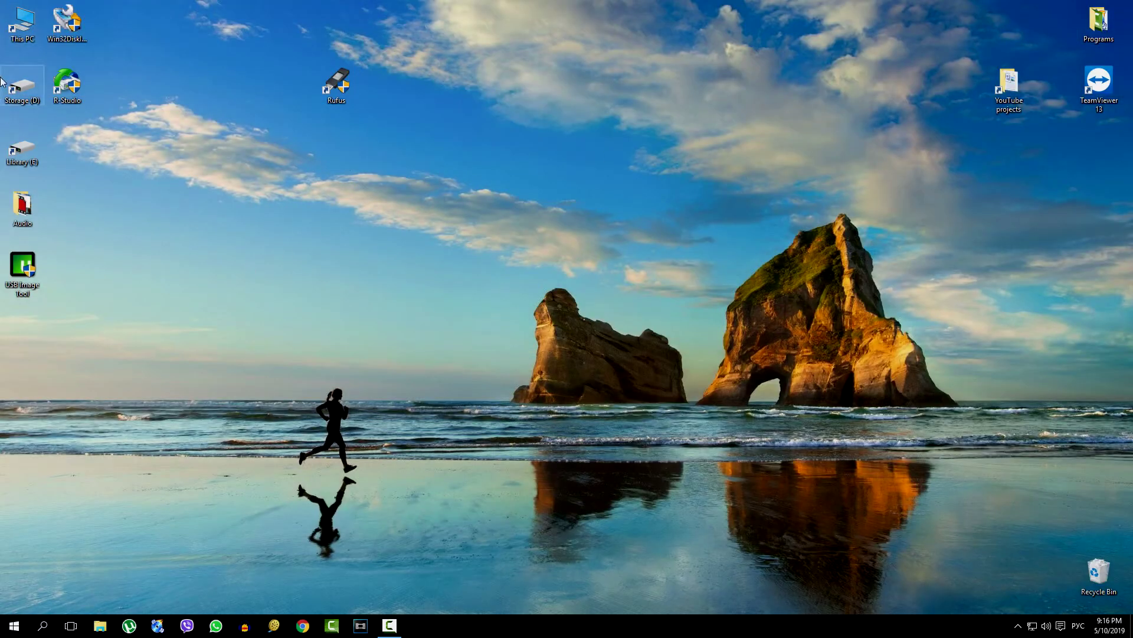
Step: Run HPUSBDisk from the Downloads folder as administrator
double_click(17, 24)
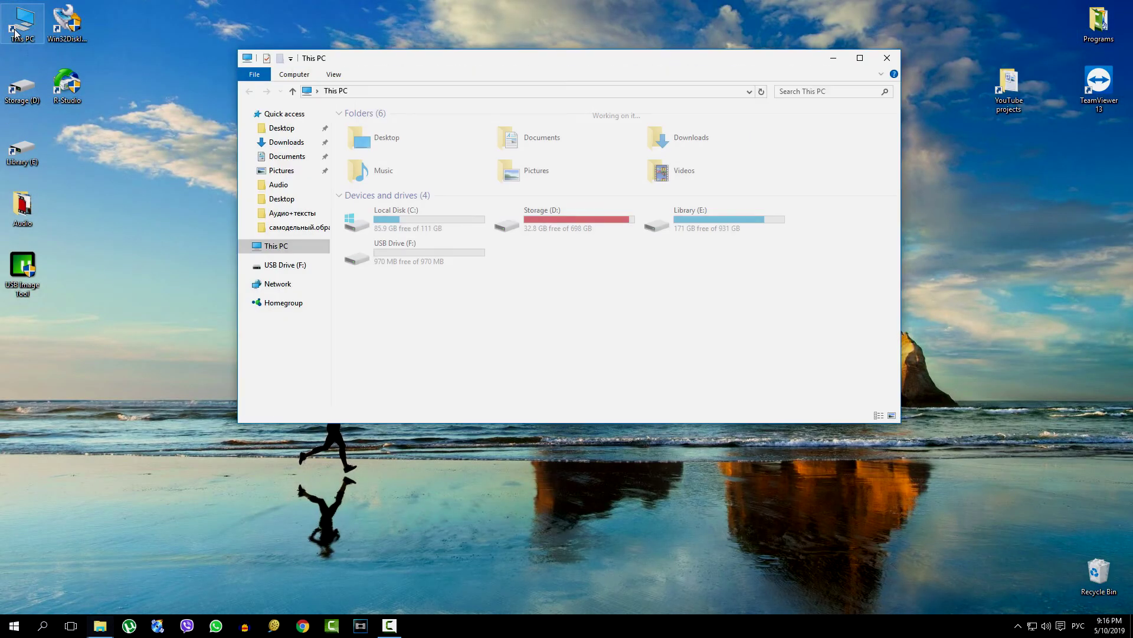
left_click(288, 143)
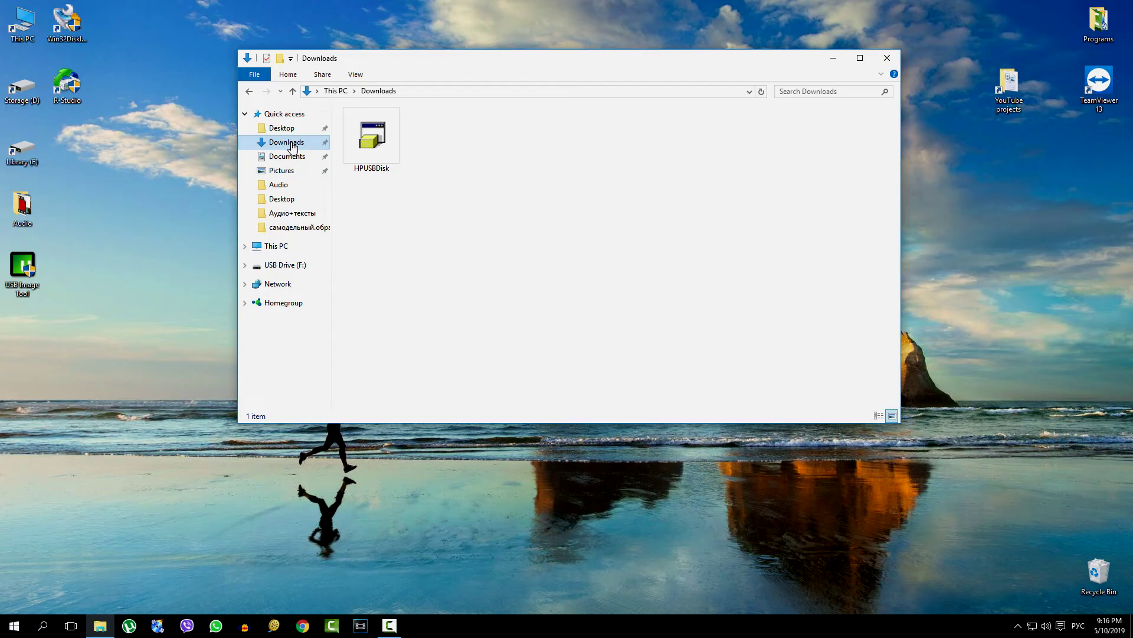
right_click(372, 144)
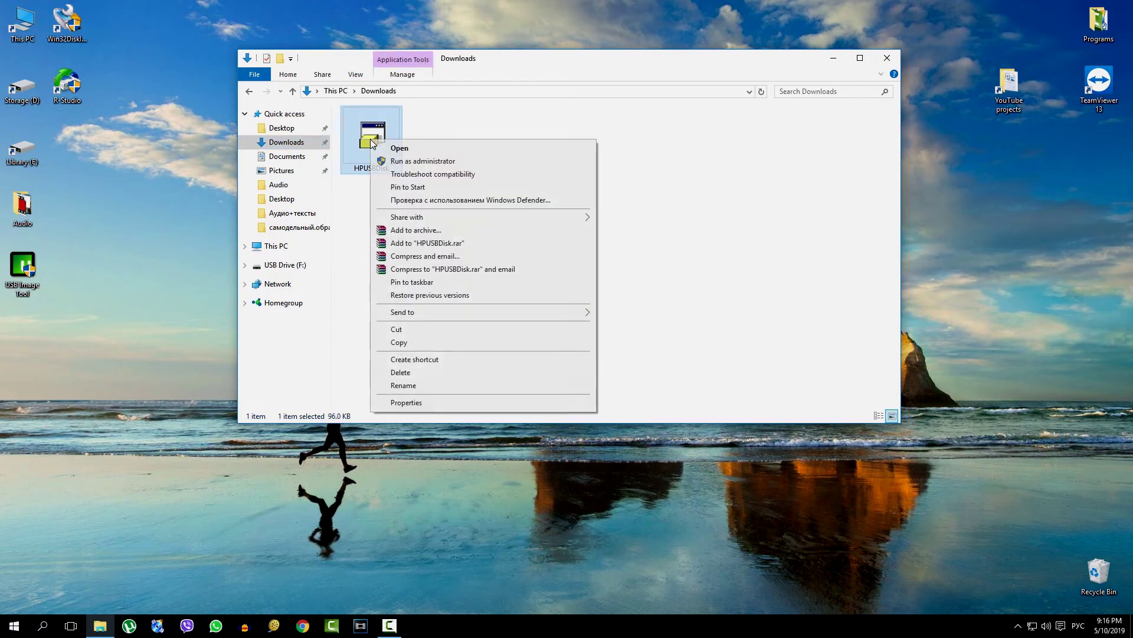
left_click(445, 166)
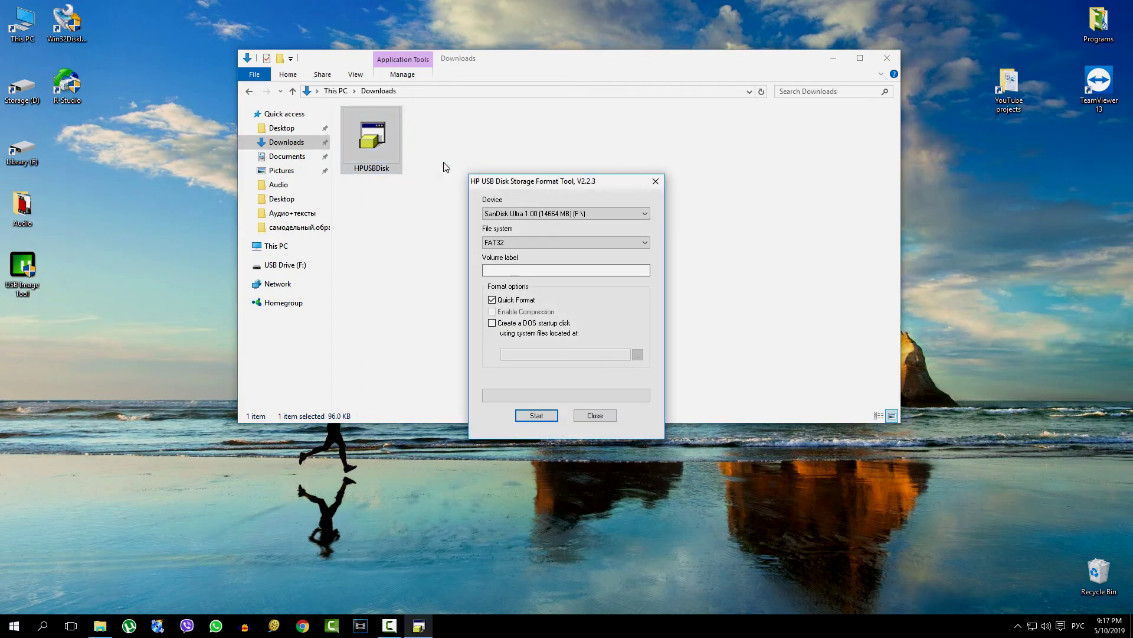
Step: Set the tool to the SanDisk Ultra device with FAT32 and toggle quick format
left_click_drag(607, 185, 643, 150)
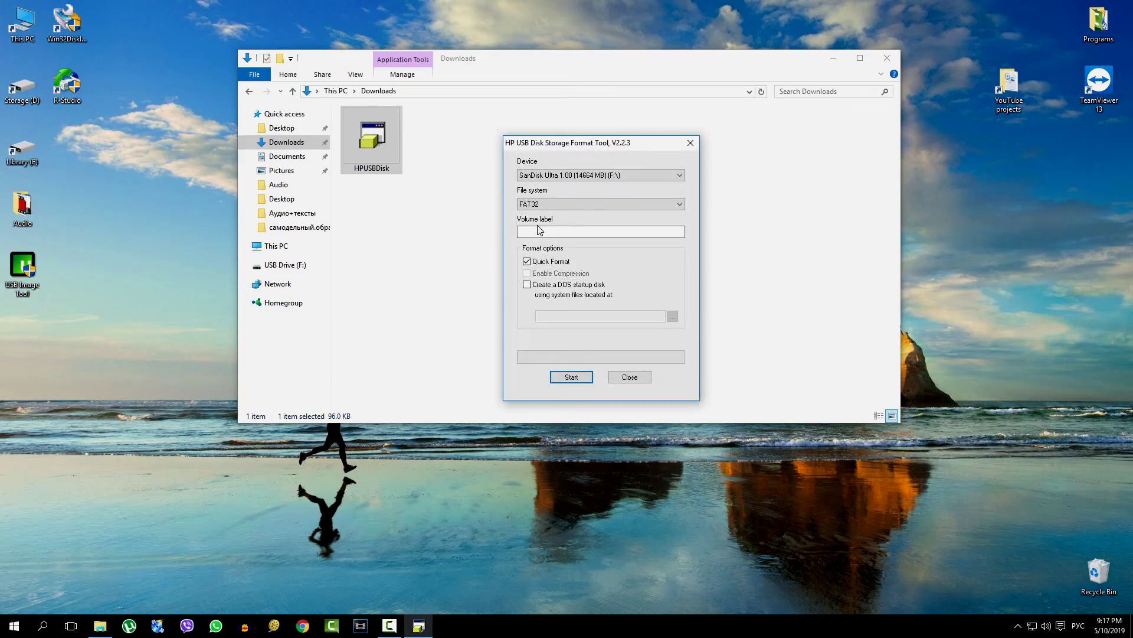
left_click(654, 175)
left_click(654, 175)
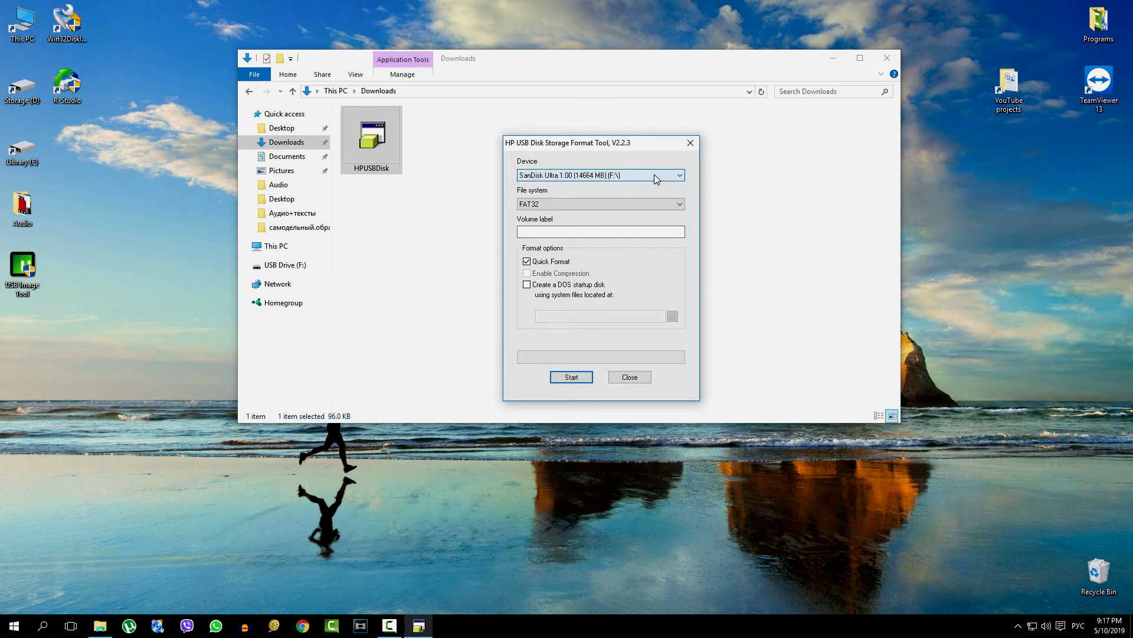
left_click(674, 205)
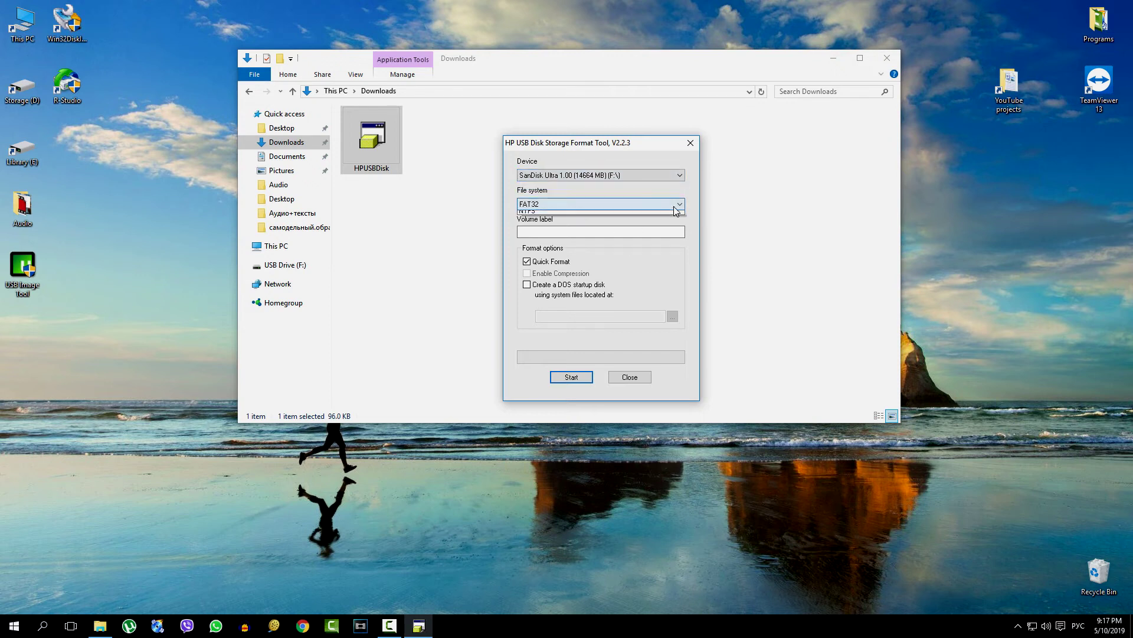
left_click(661, 202)
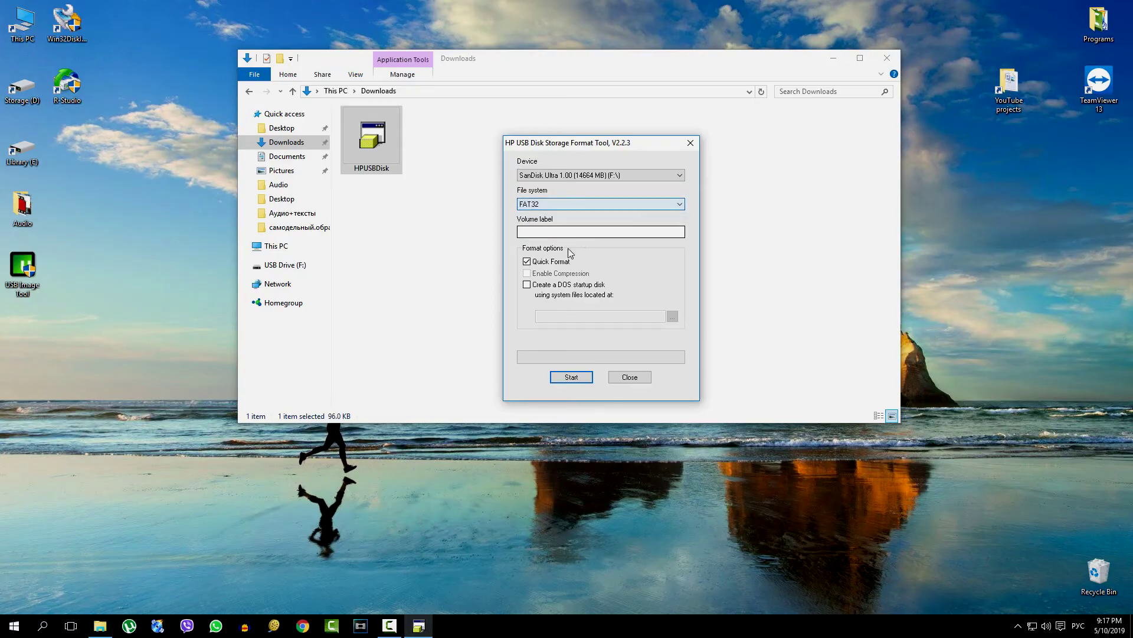
left_click(527, 262)
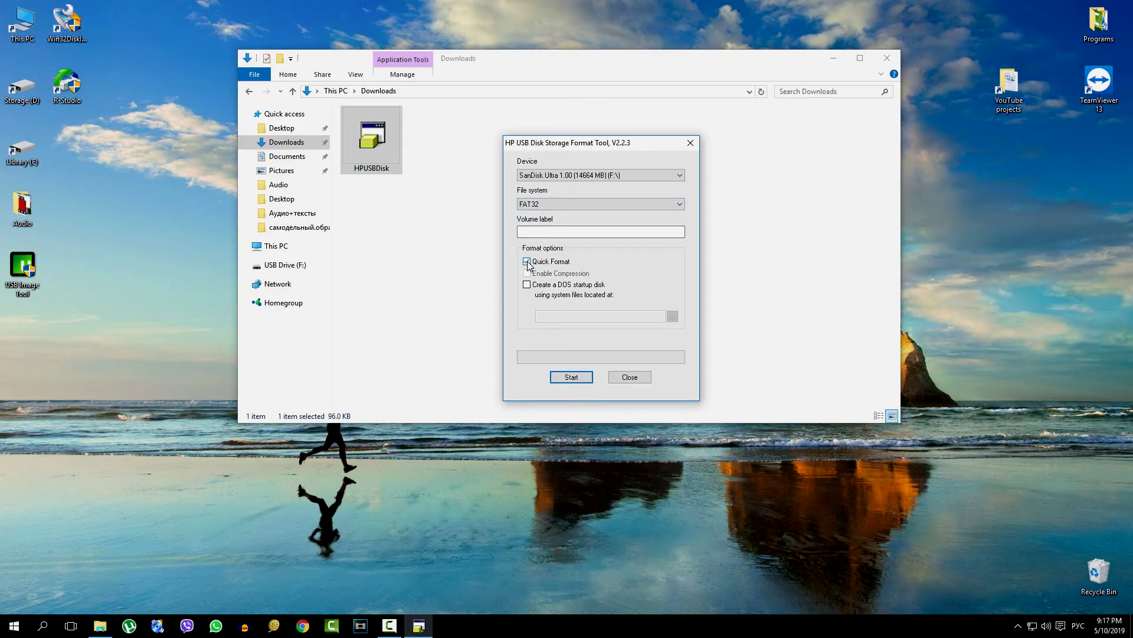
Step: Run the format, confirm erasing the drive, and dismiss the 15,359,188,992-byte results summary
left_click(571, 378)
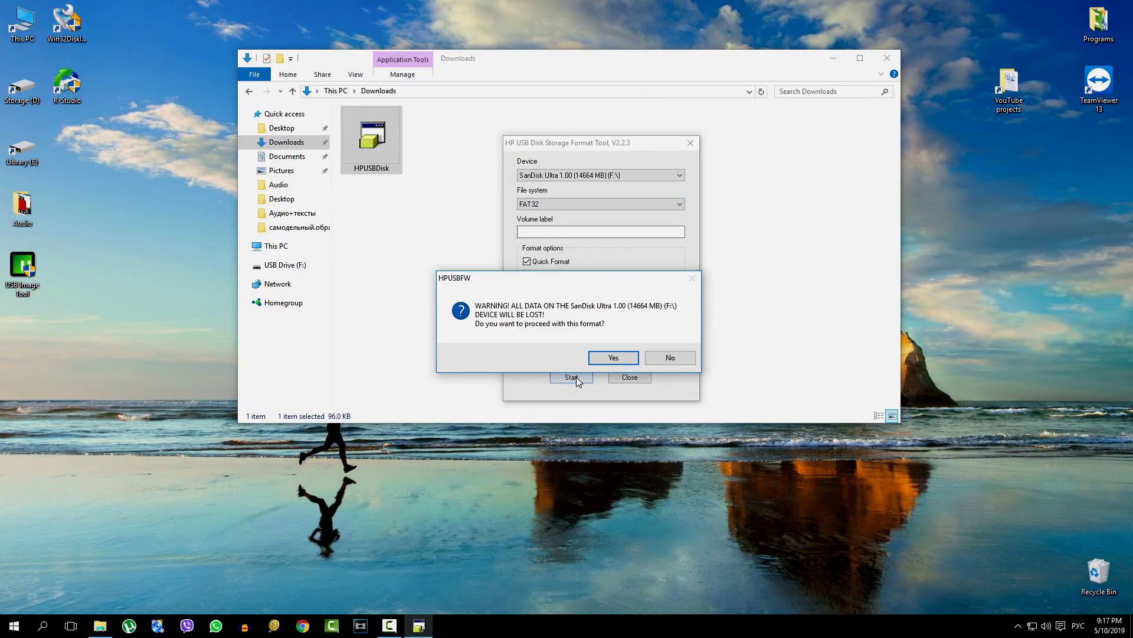
left_click(626, 359)
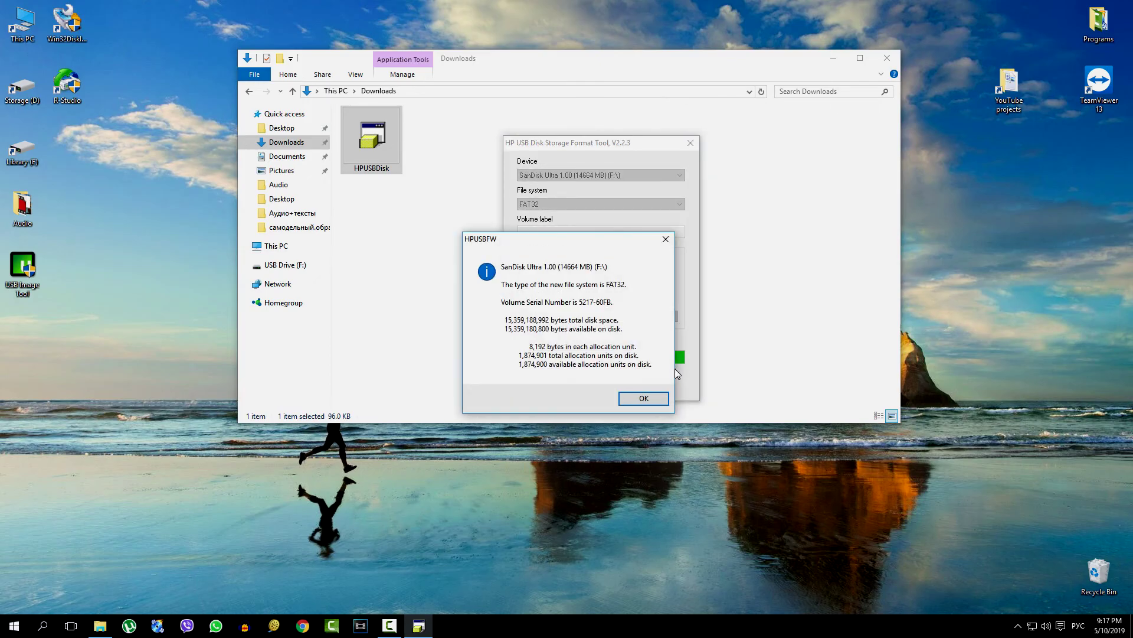
left_click(645, 399)
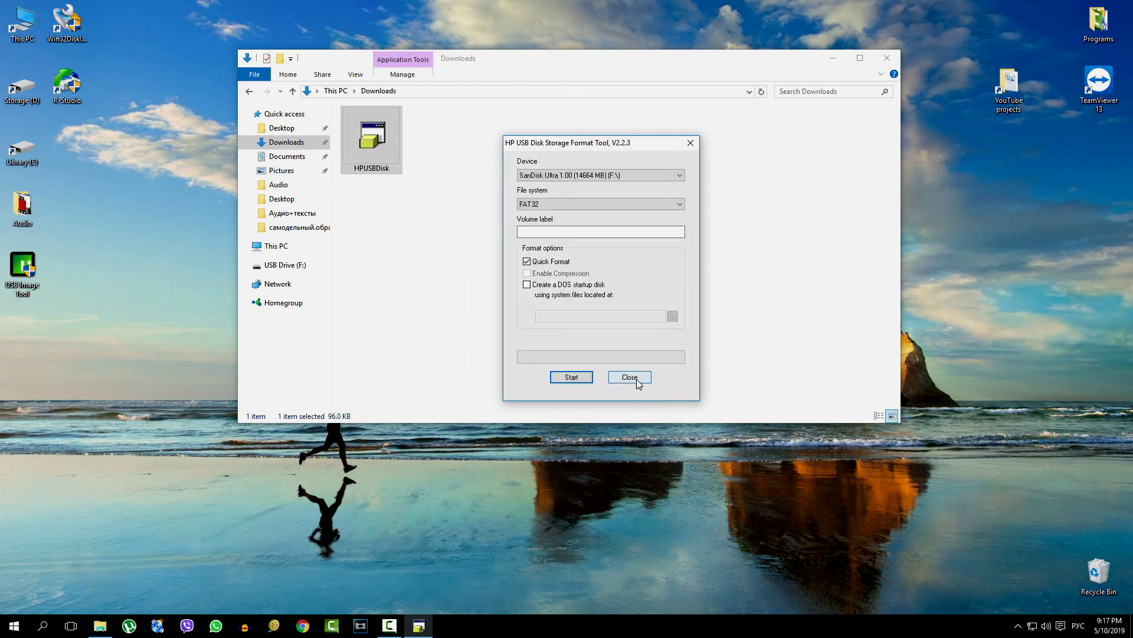
Step: Close the format tool and Downloads window, then reopen This PC and select USB Drive (F:)
left_click(630, 377)
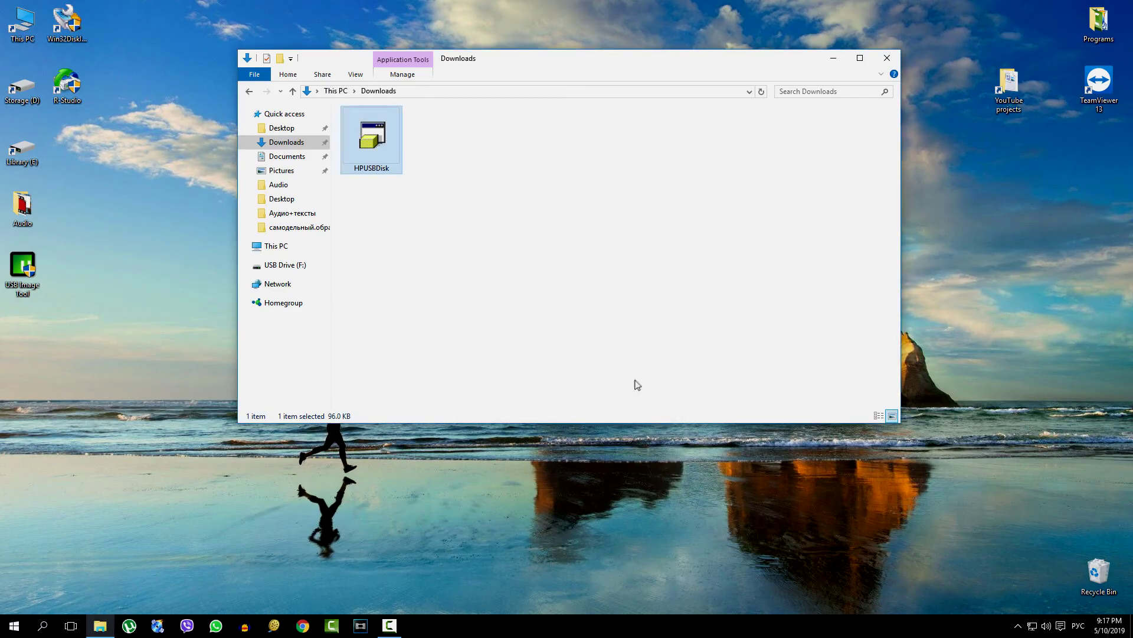
left_click(886, 58)
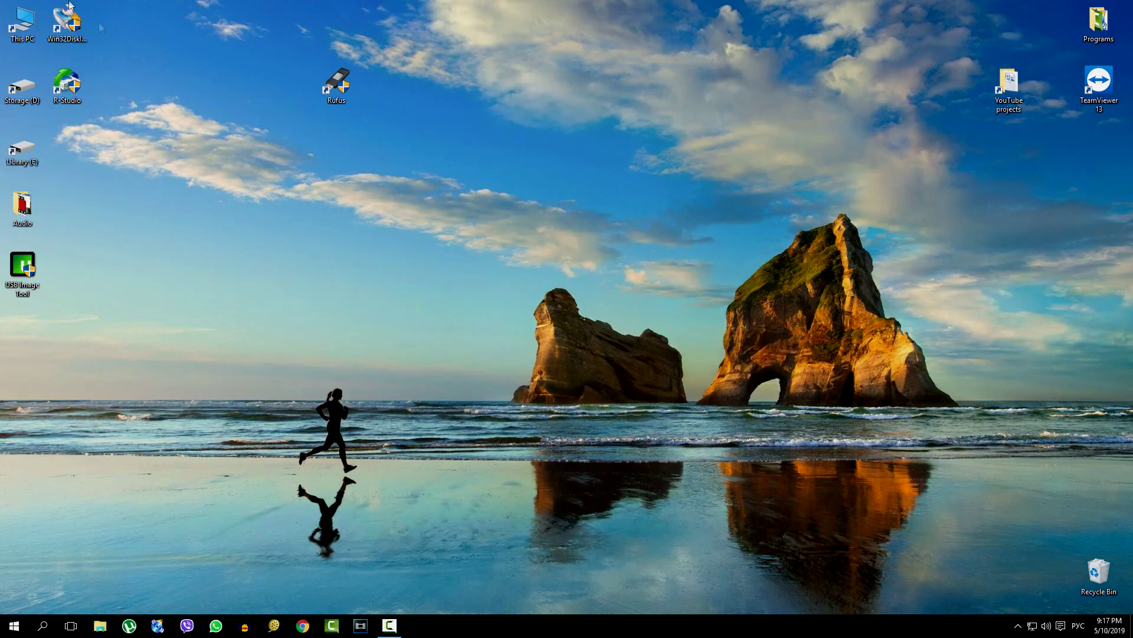
double_click(19, 30)
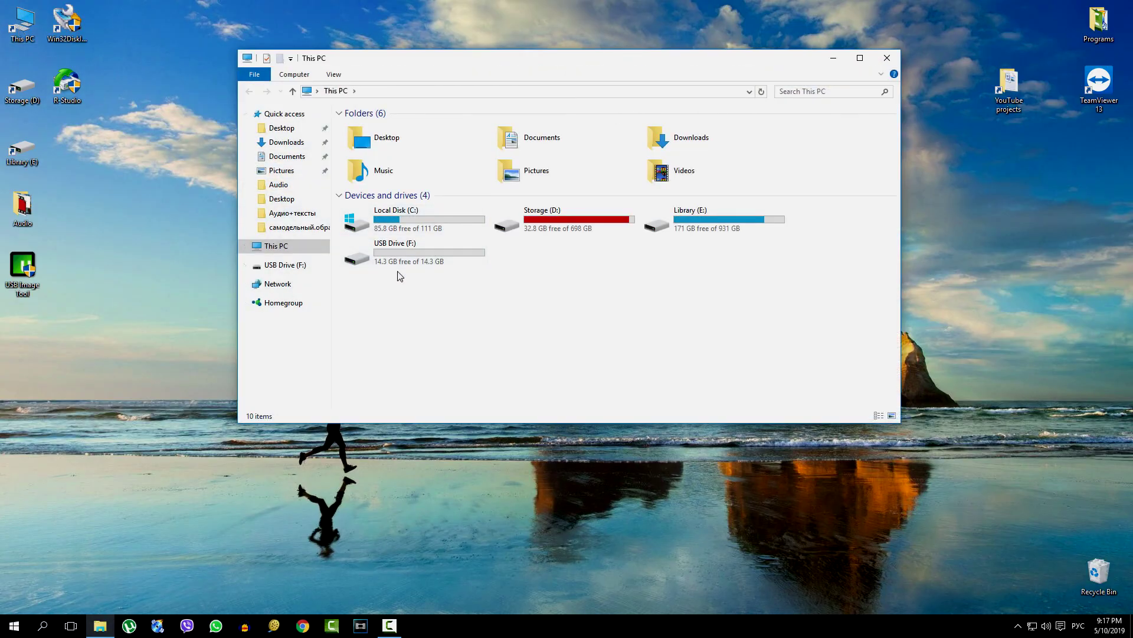
left_click(428, 257)
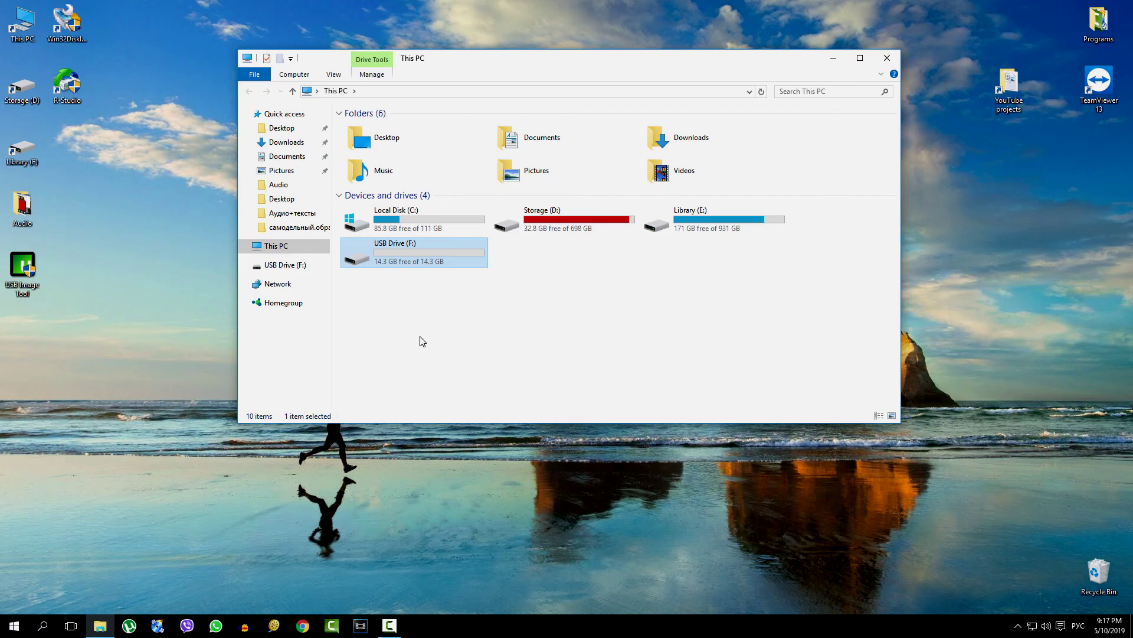
Step: Confirm in Properties that USB Drive (F:) is FAT32 with 14.3 GB free, then close everything
right_click(413, 253)
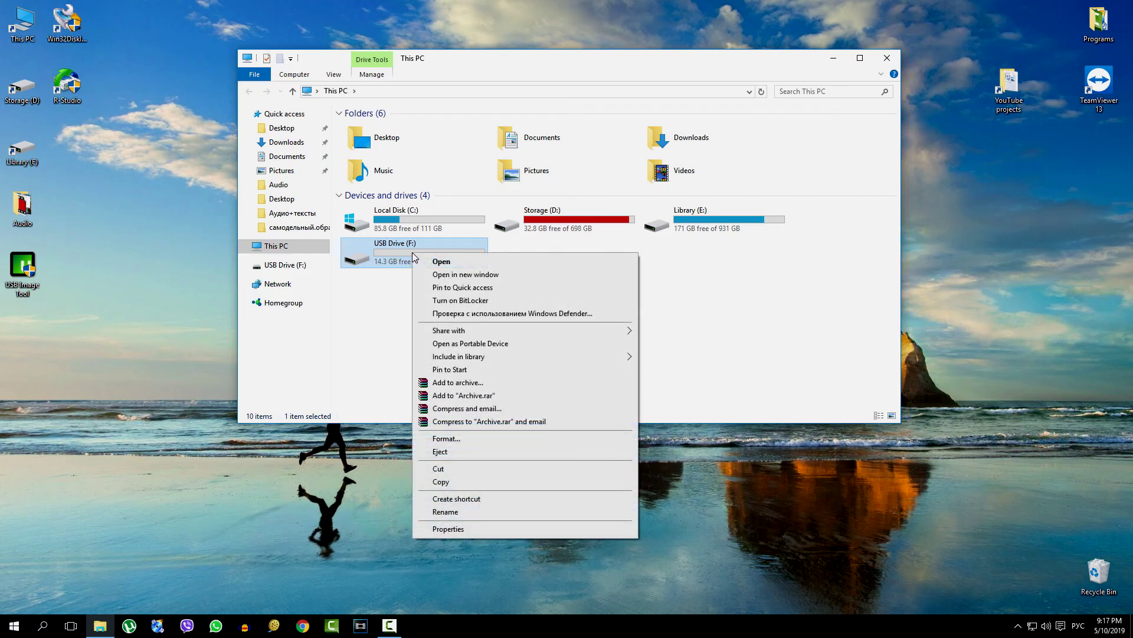
left_click(497, 529)
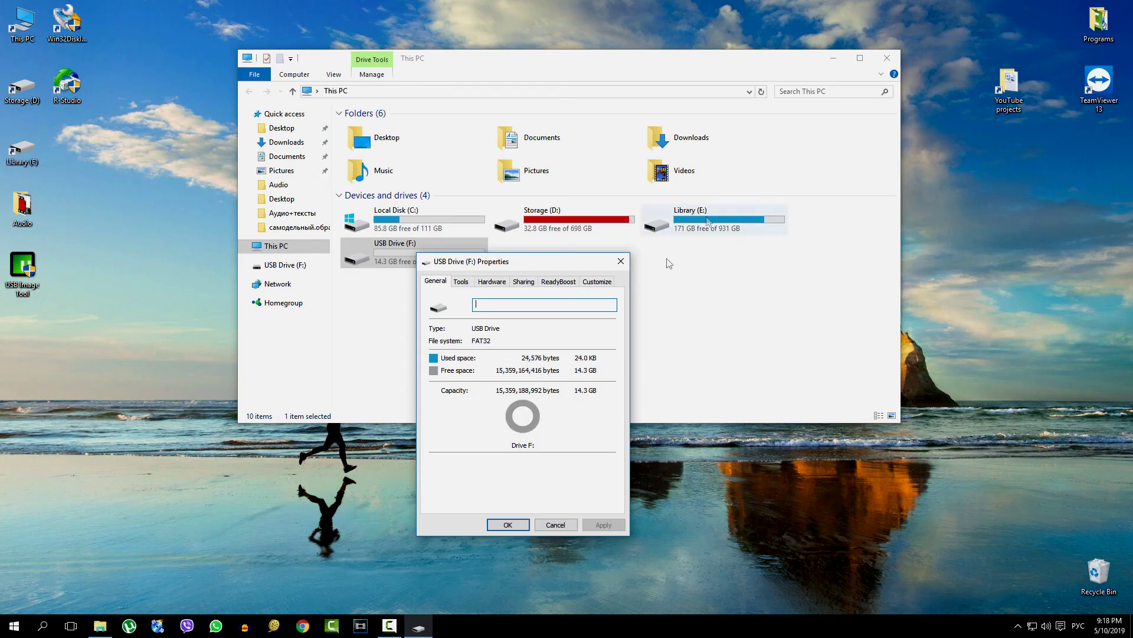
left_click(621, 262)
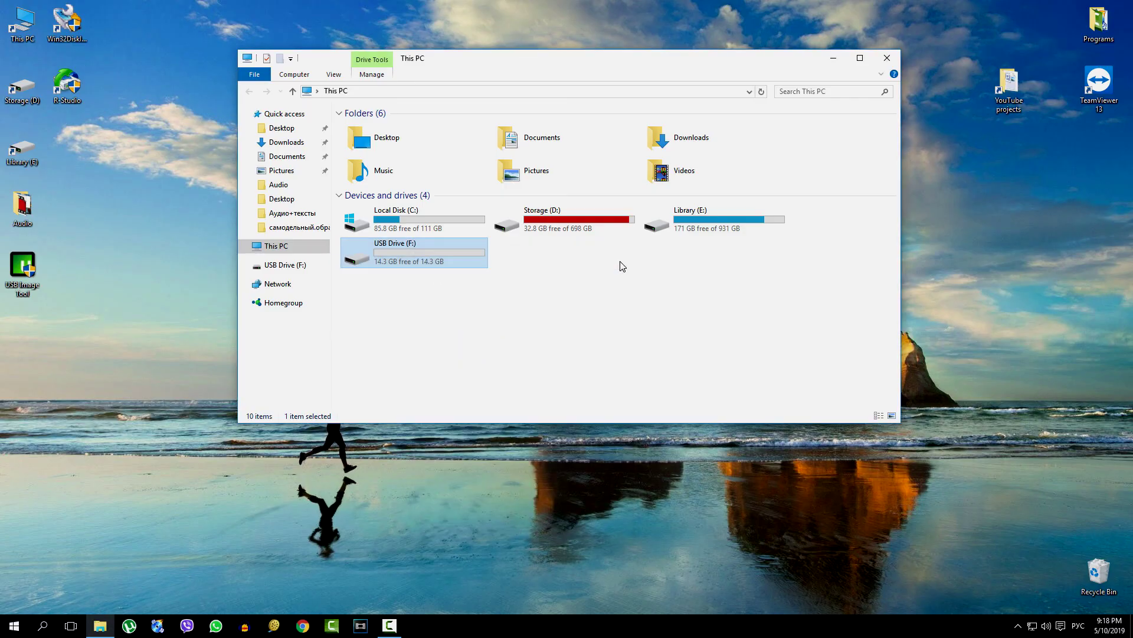
left_click(887, 57)
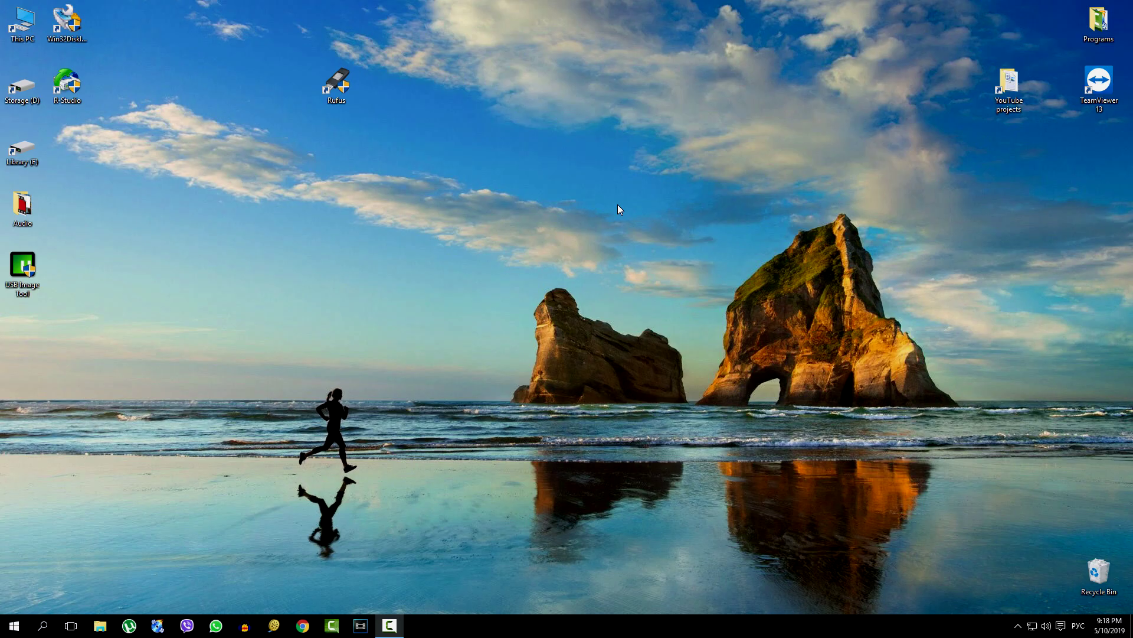